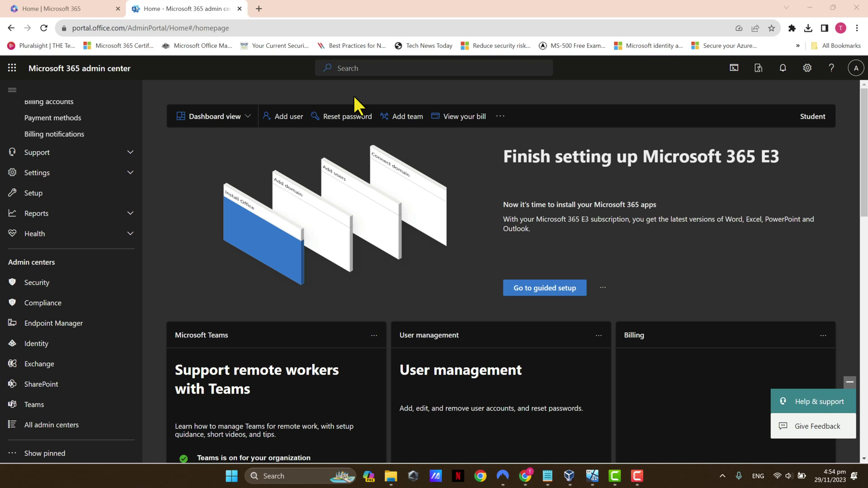
# Step: Go from Endpoint Manager through Devices to the Configuration profiles list
pyautogui.click(45, 324)
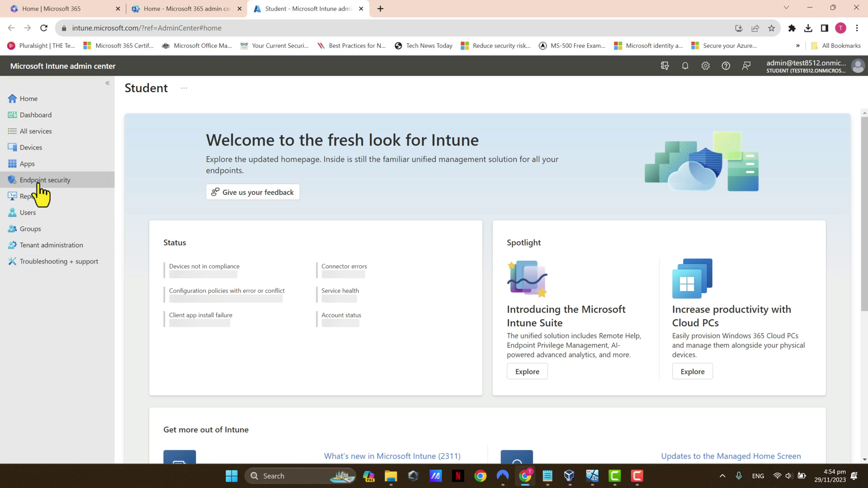
pyautogui.click(33, 149)
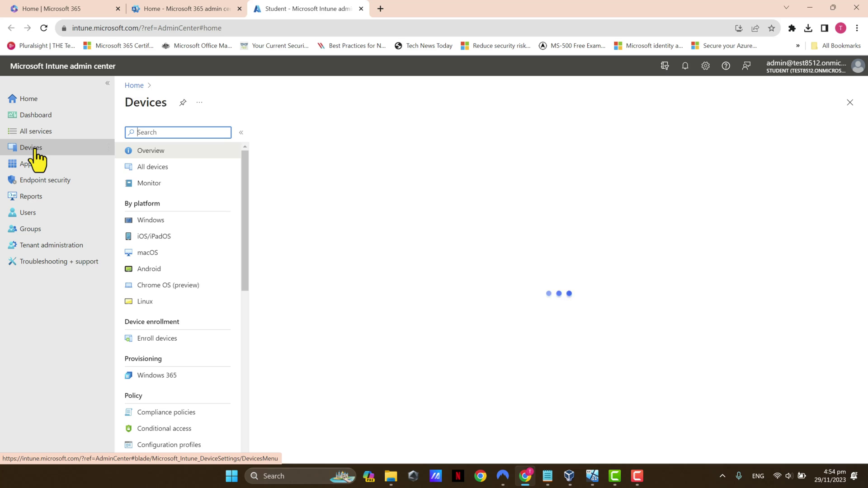
pyautogui.scroll(-1, 222, 239)
pyautogui.scroll(-2, 224, 231)
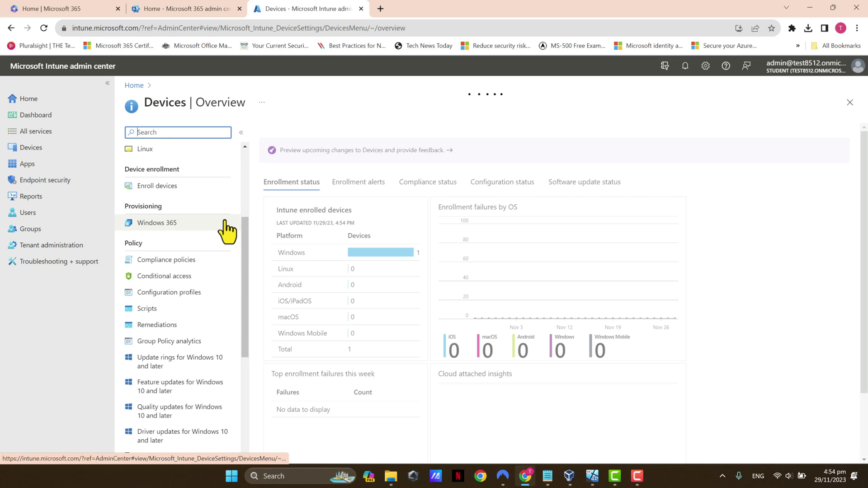
pyautogui.click(168, 294)
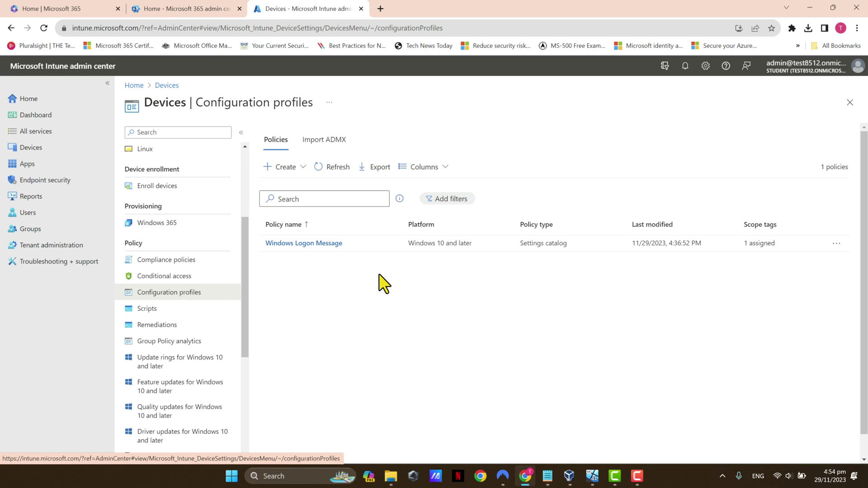
# Step: Start a new policy with platform Windows 10 and later and profile type Settings catalog
pyautogui.click(290, 167)
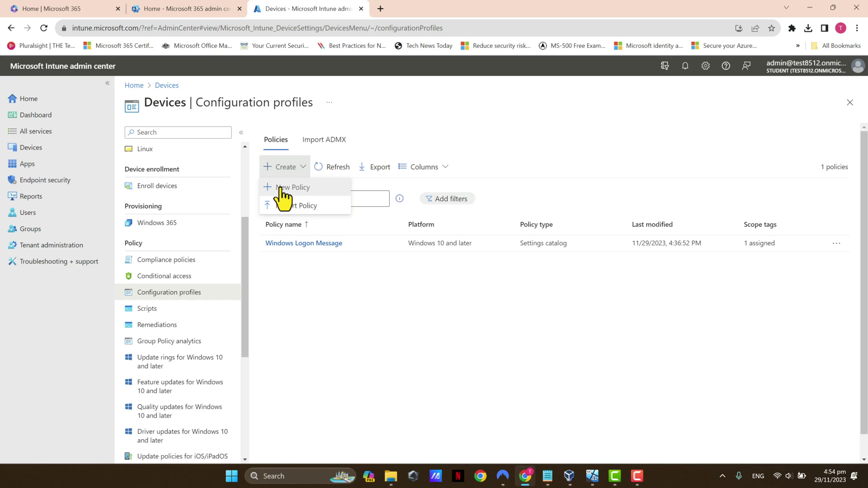
pyautogui.click(298, 188)
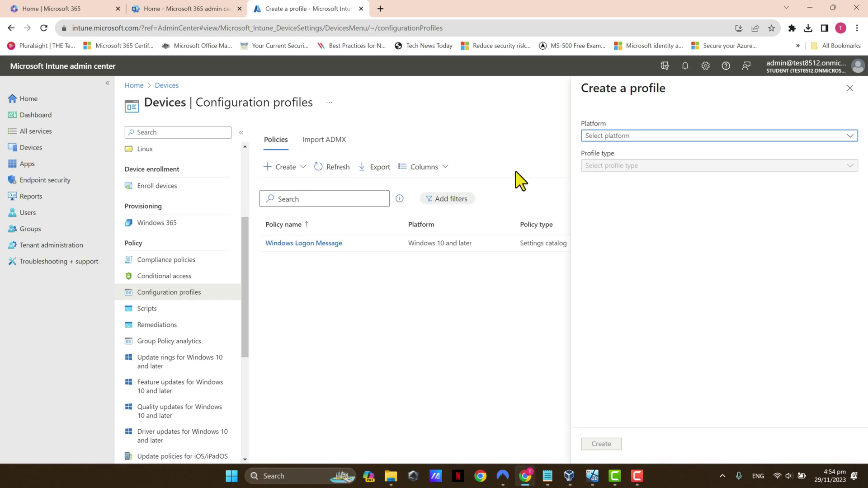
pyautogui.click(609, 140)
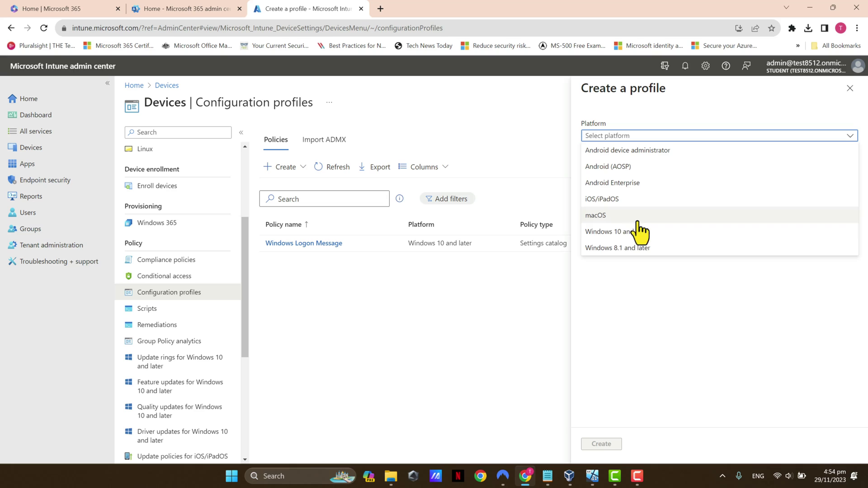
pyautogui.click(617, 232)
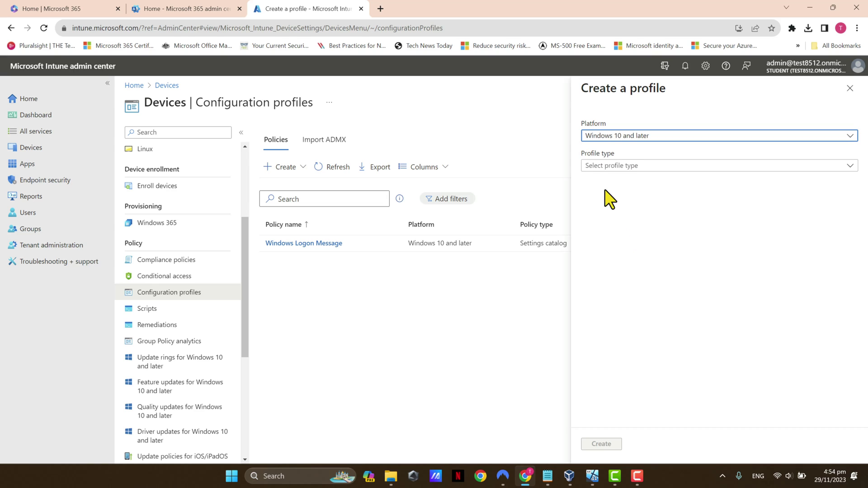
pyautogui.click(604, 168)
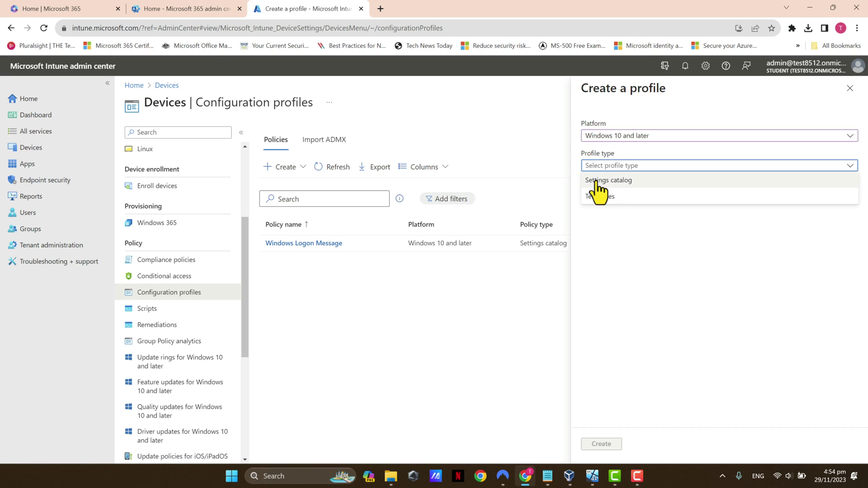
pyautogui.click(610, 180)
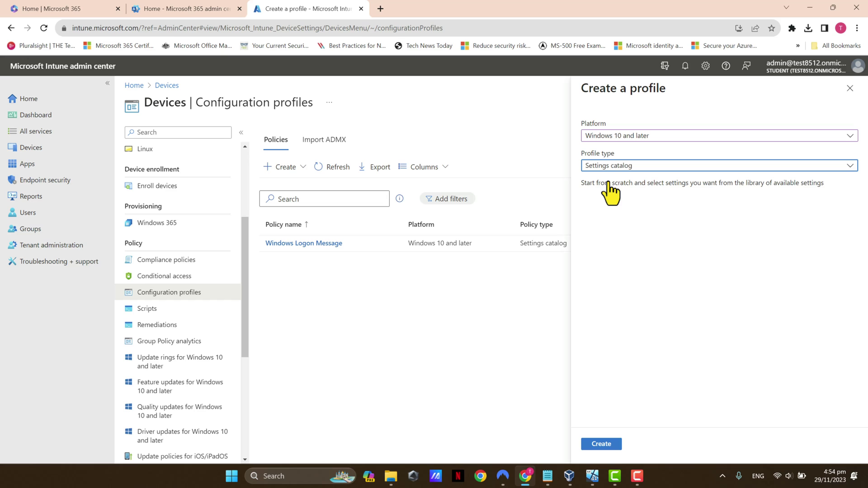
pyautogui.click(605, 445)
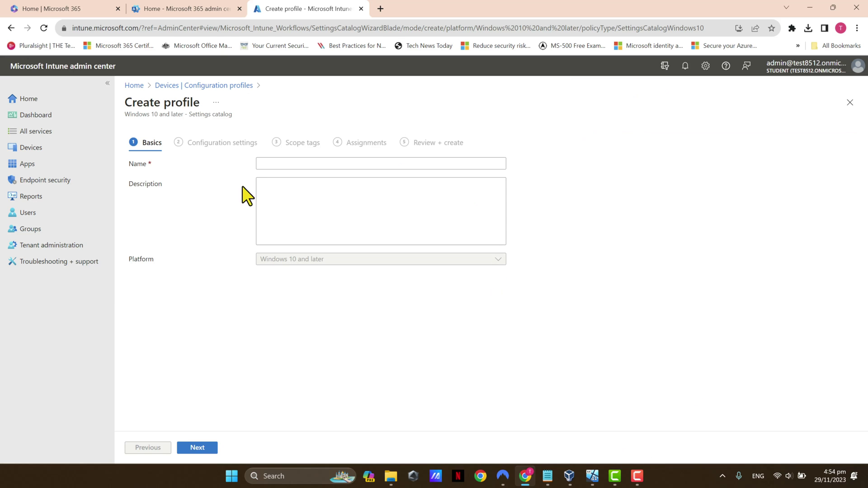
# Step: Name the profile 'Windows Logon Message 2' and continue past Basics
pyautogui.click(277, 165)
pyautogui.write('W')
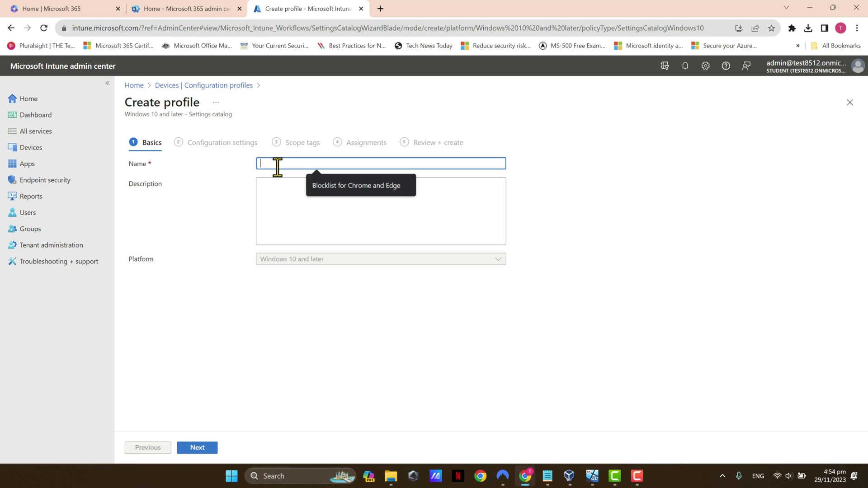
pyautogui.write('indows Logo')
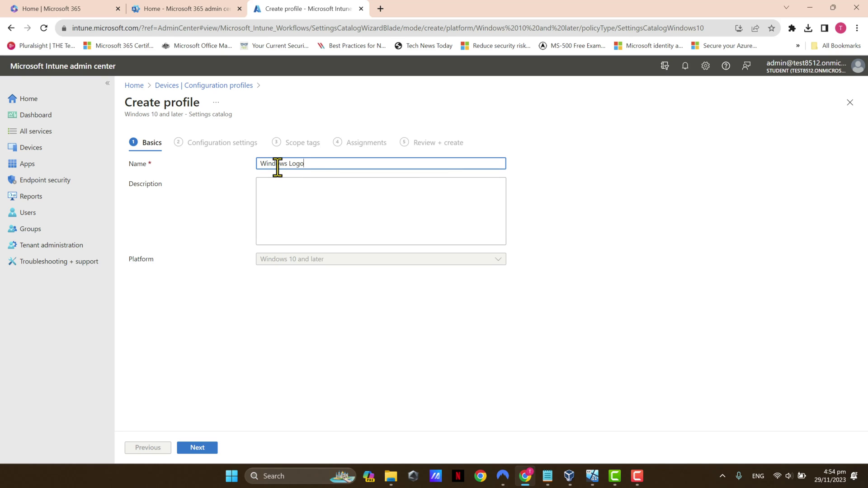
pyautogui.write('n Message')
pyautogui.write(' 2')
pyautogui.click(303, 345)
pyautogui.click(297, 217)
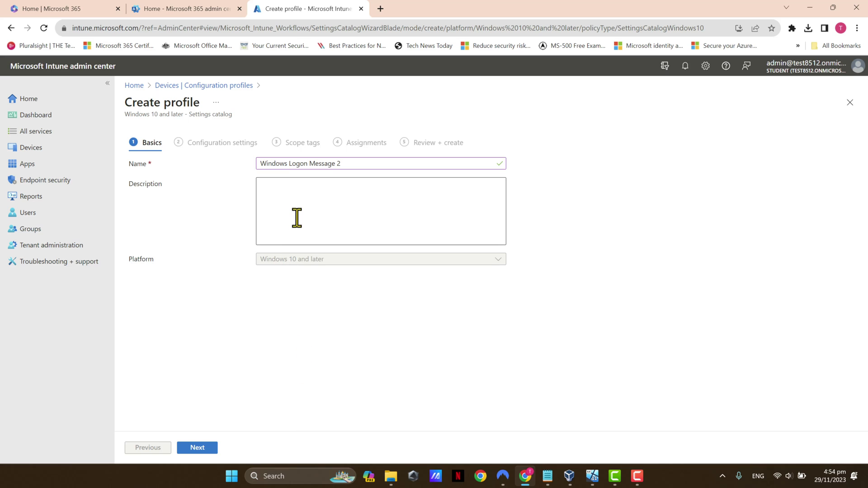
pyautogui.click(343, 368)
# Step: Search the settings catalog for 'interactive'
pyautogui.click(196, 447)
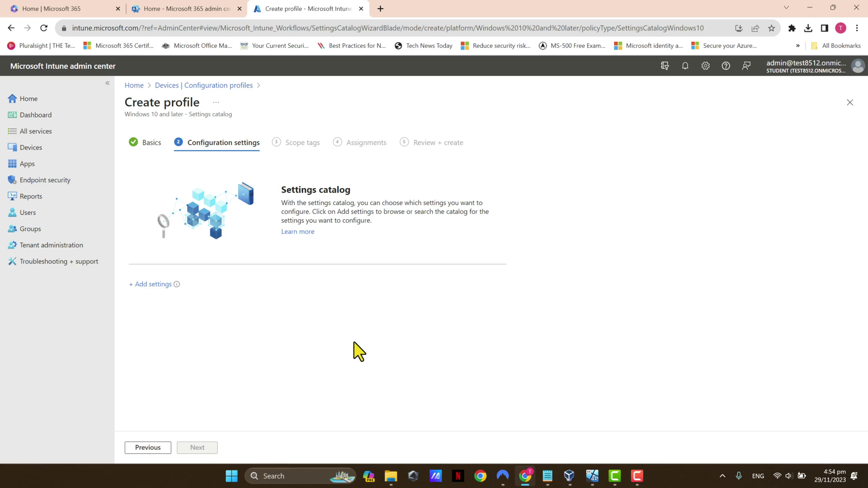
pyautogui.click(199, 143)
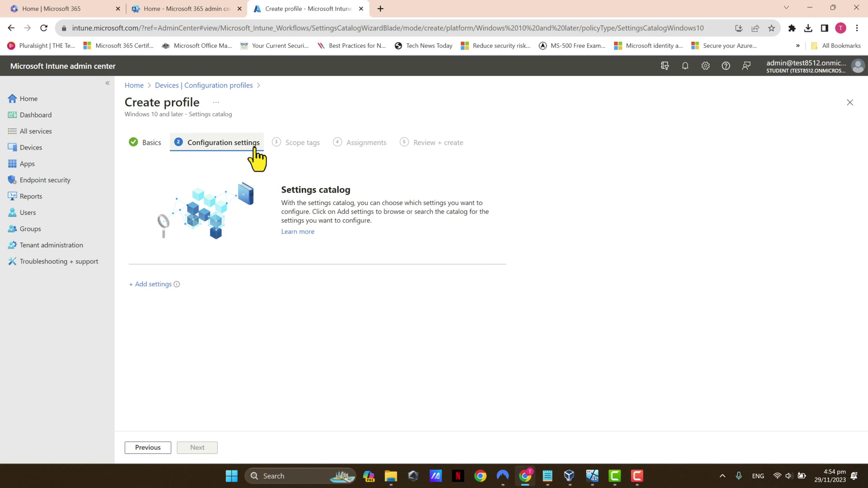
pyautogui.click(153, 285)
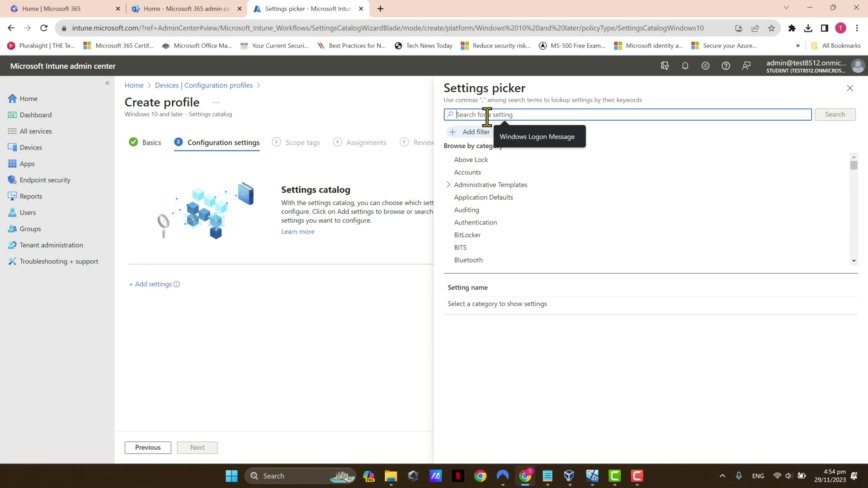
pyautogui.write('interactive')
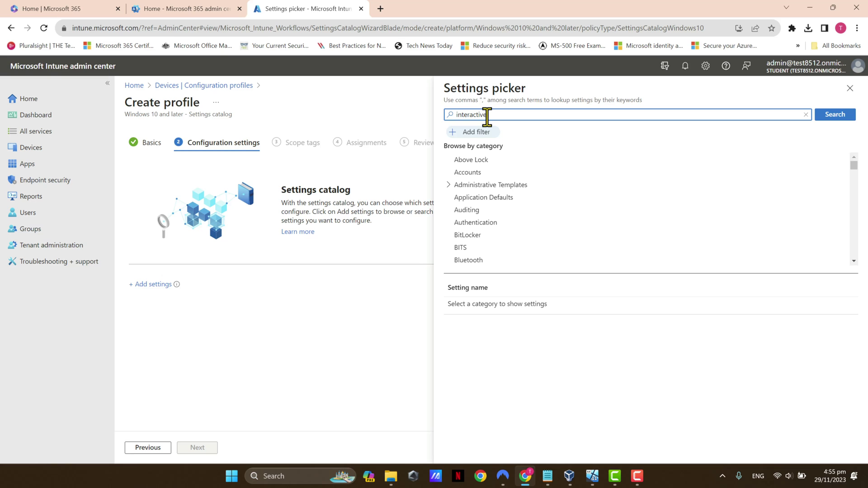
pyautogui.press('Return')
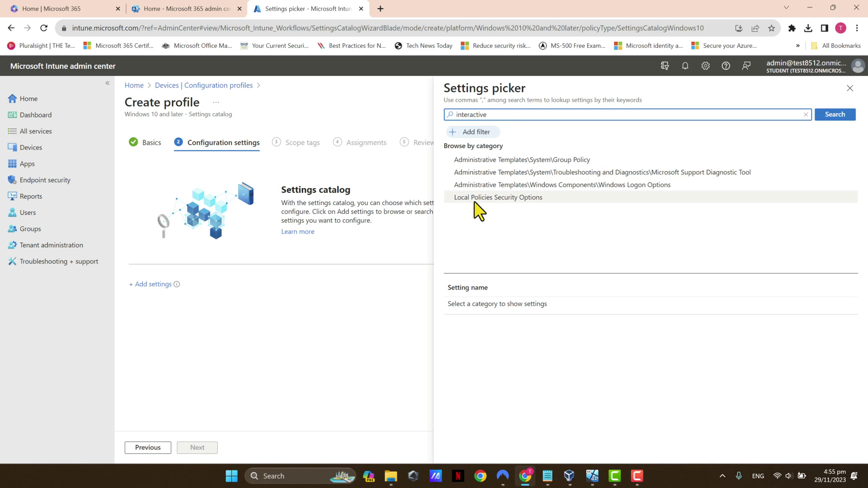
# Step: Add Interactive Logon Message Text and Title from Local Policies Security Options
pyautogui.click(493, 199)
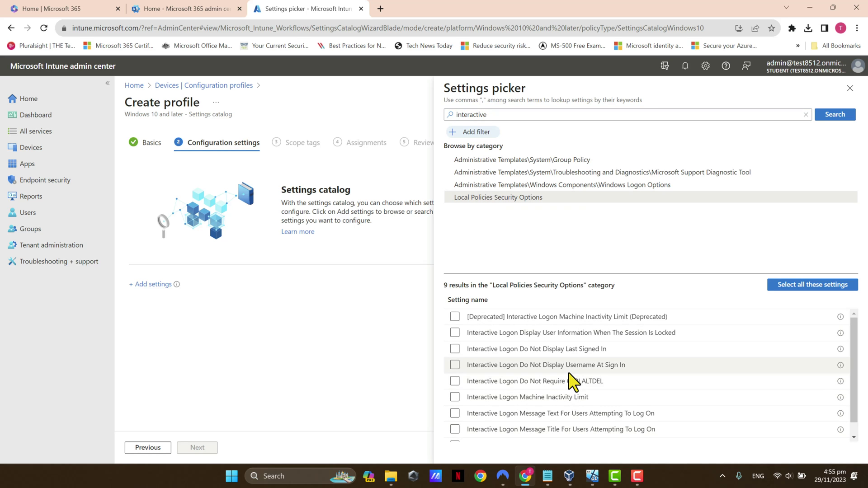
pyautogui.scroll(-1, 570, 375)
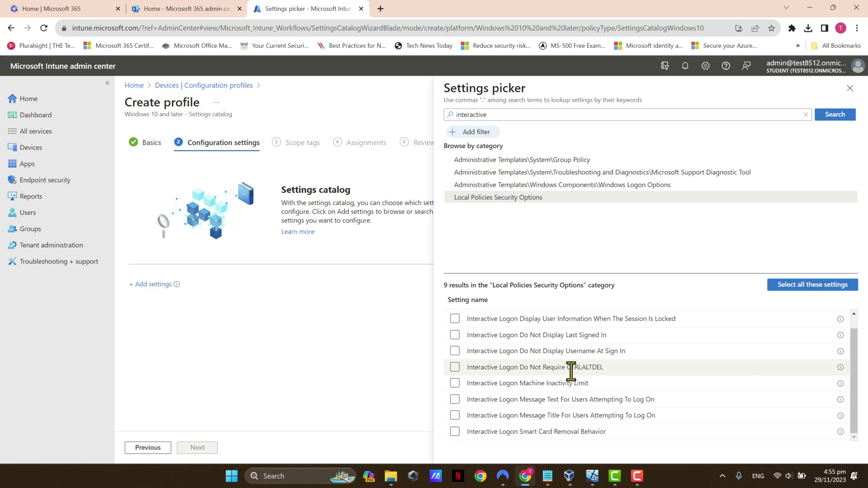
pyautogui.click(455, 400)
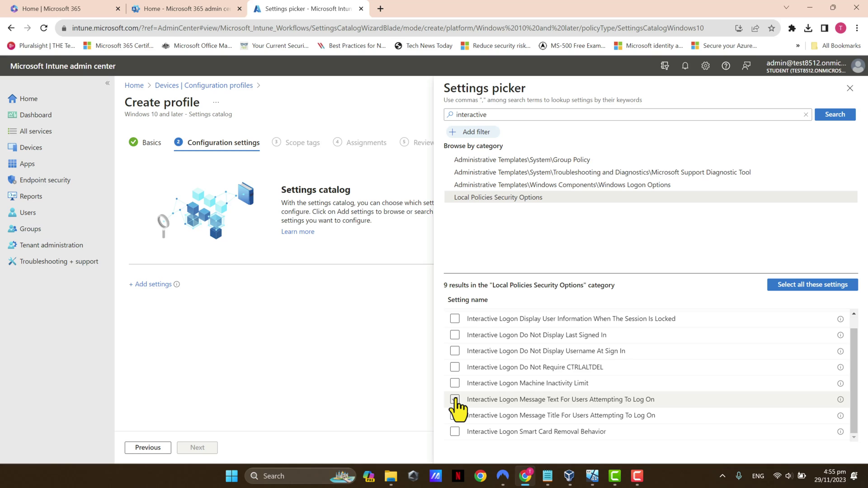
pyautogui.click(455, 399)
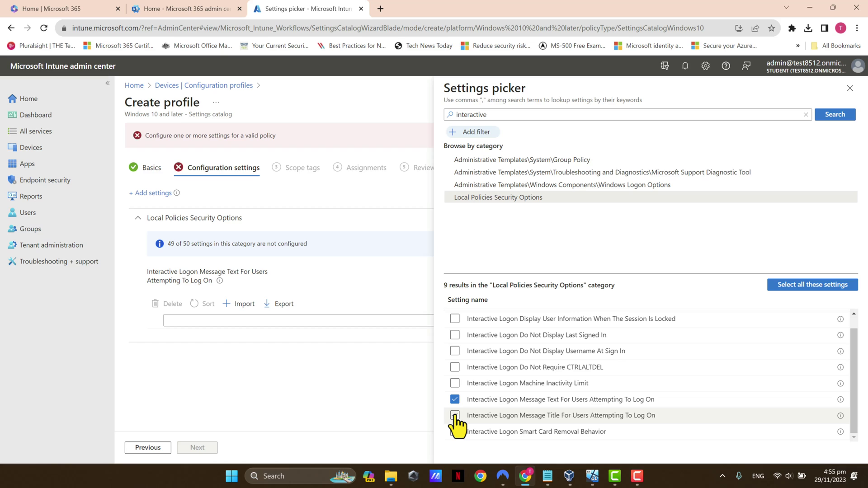
pyautogui.click(455, 416)
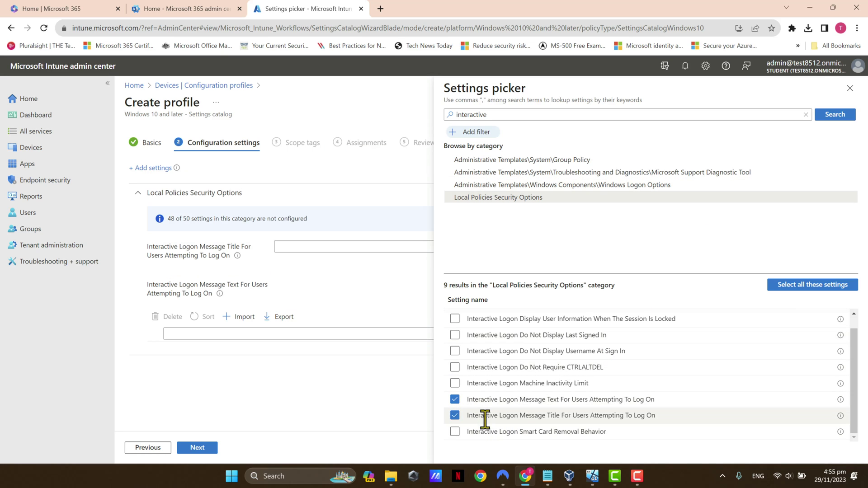
pyautogui.click(850, 90)
# Step: Paste 'Company Policy' from Notepad as the logon message title
pyautogui.click(307, 246)
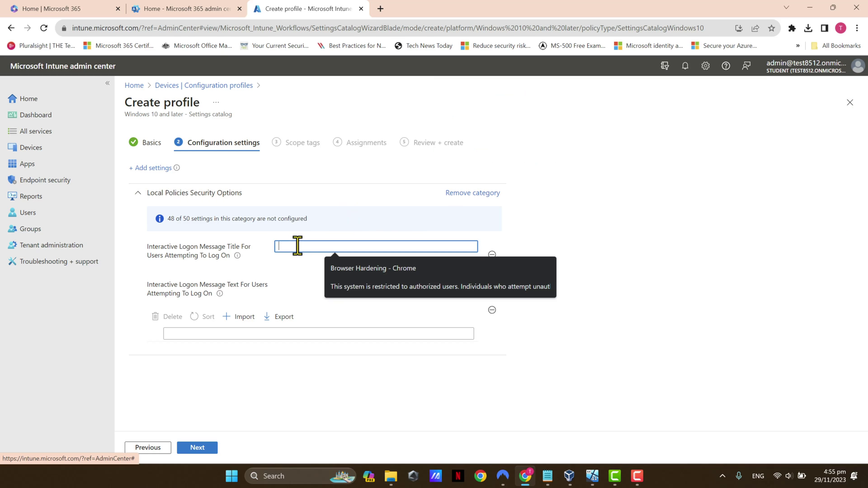
pyautogui.click(256, 333)
pyautogui.click(660, 312)
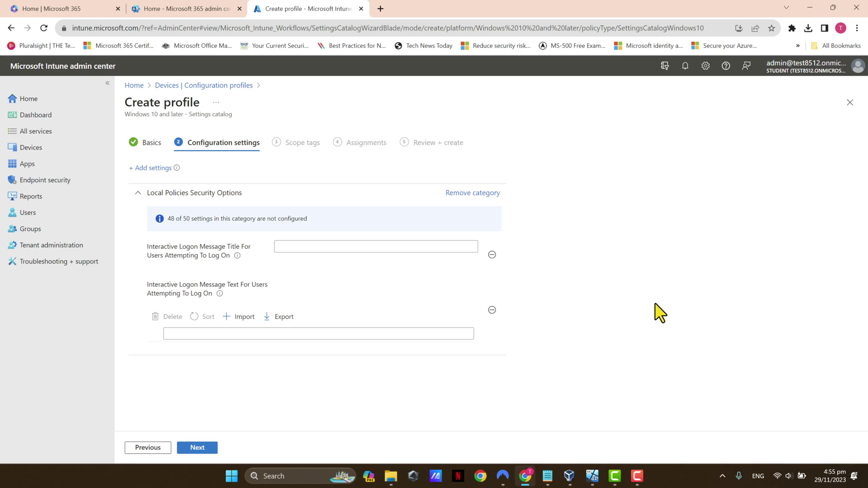
pyautogui.click(547, 476)
pyautogui.click(284, 251)
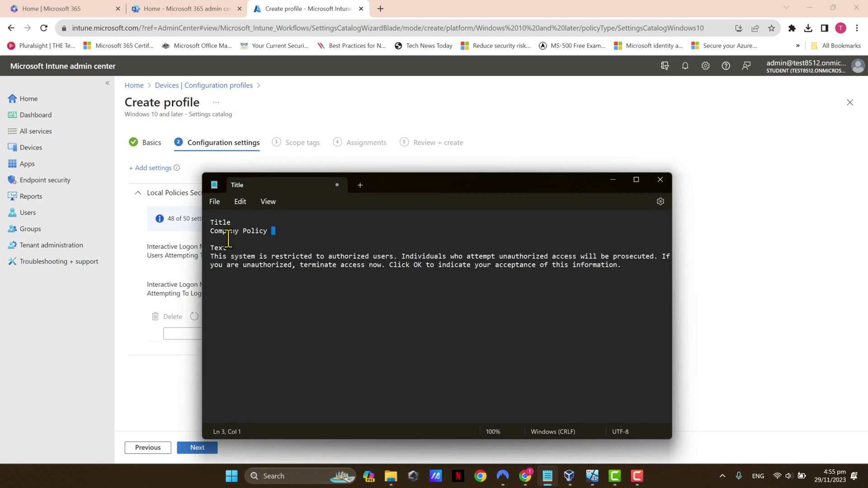
pyautogui.moveTo(271, 231); pyautogui.dragTo(209, 231)
pyautogui.click(613, 179)
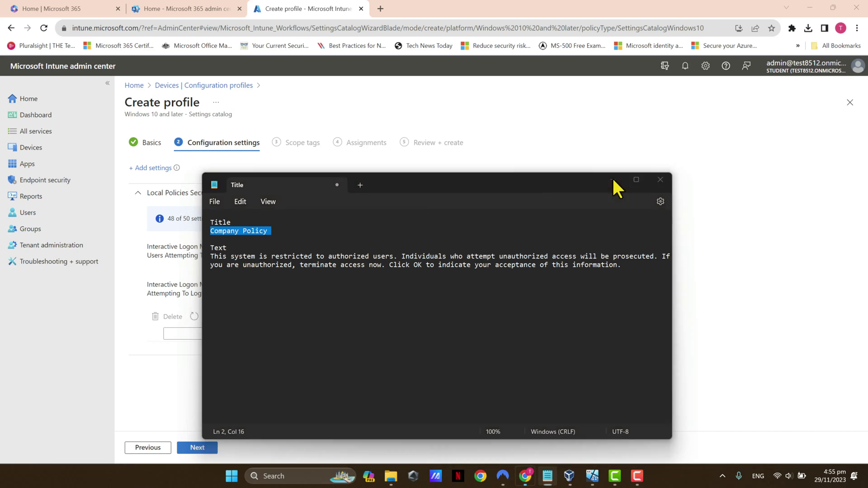
pyautogui.click(297, 246)
pyautogui.write('Company Policy')
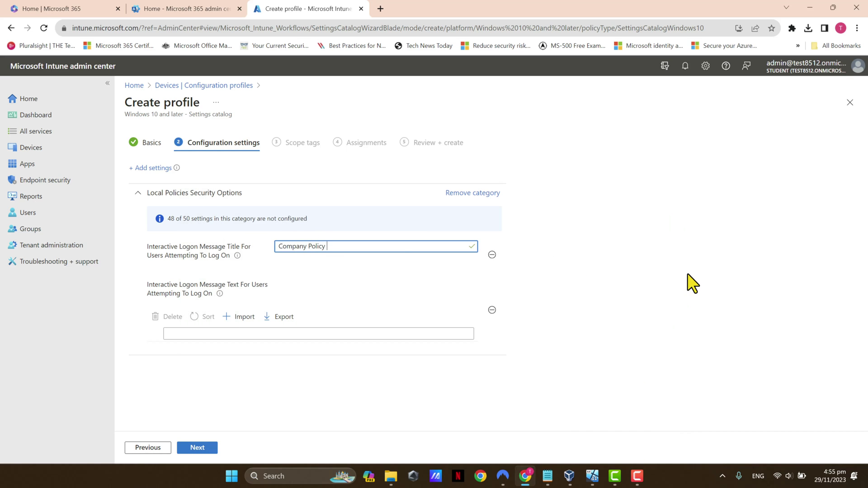
# Step: Paste the authorized-users-only notice from Notepad as the logon message text
pyautogui.click(230, 333)
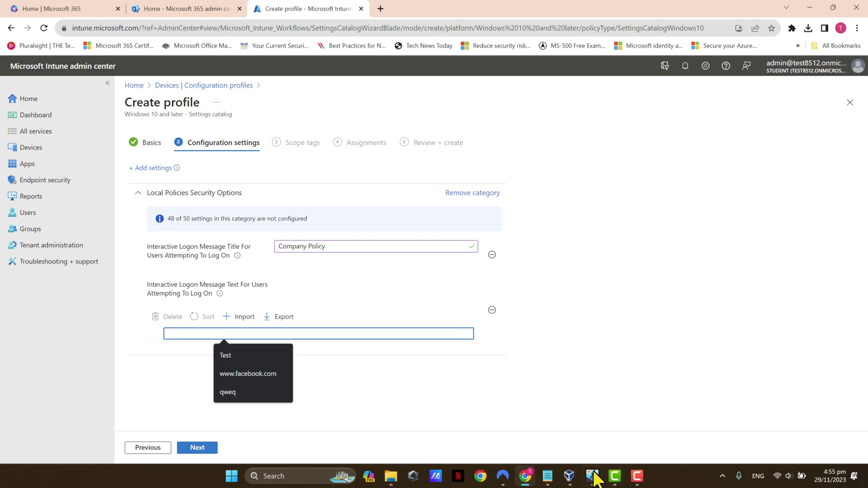
pyautogui.click(544, 473)
pyautogui.moveTo(621, 292); pyautogui.dragTo(210, 248)
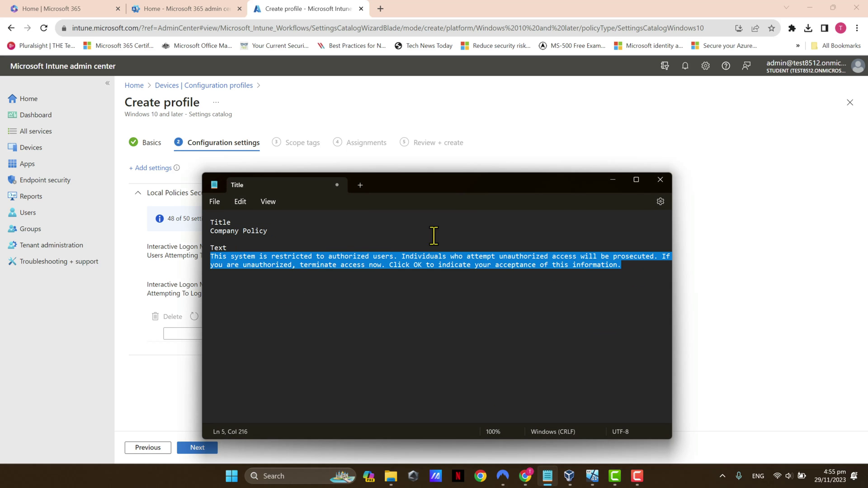
pyautogui.click(612, 180)
pyautogui.click(197, 332)
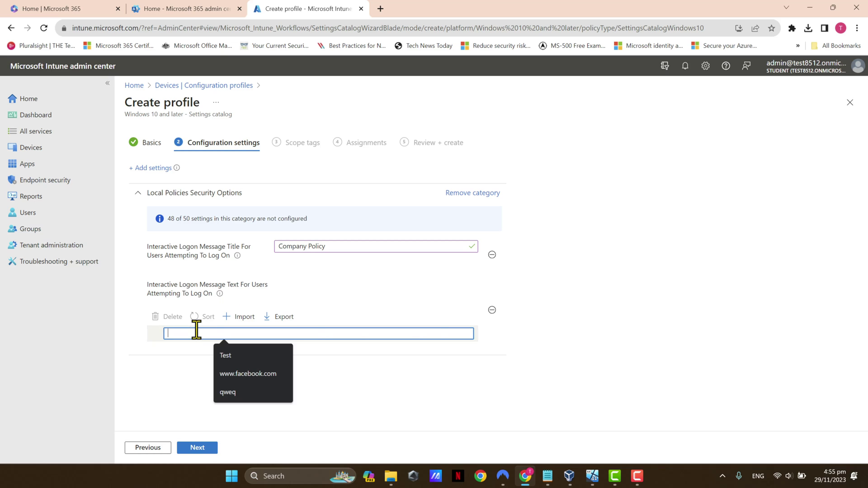
pyautogui.hotkey('ctrl', 'v')
pyautogui.click(655, 382)
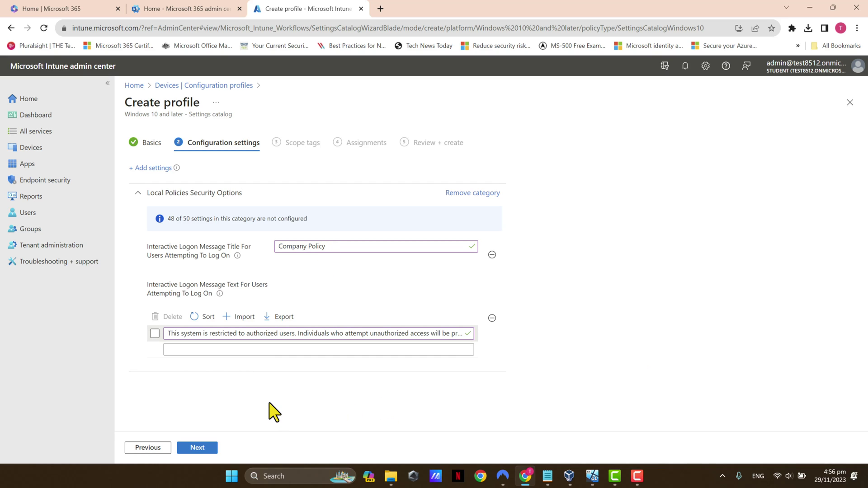
# Step: Continue through Scope tags, keeping Default, to the Assignments step
pyautogui.click(203, 449)
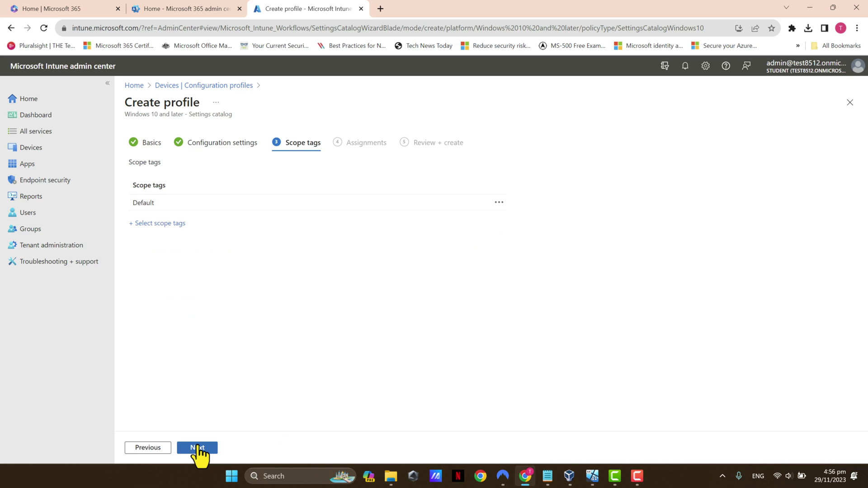
pyautogui.click(198, 449)
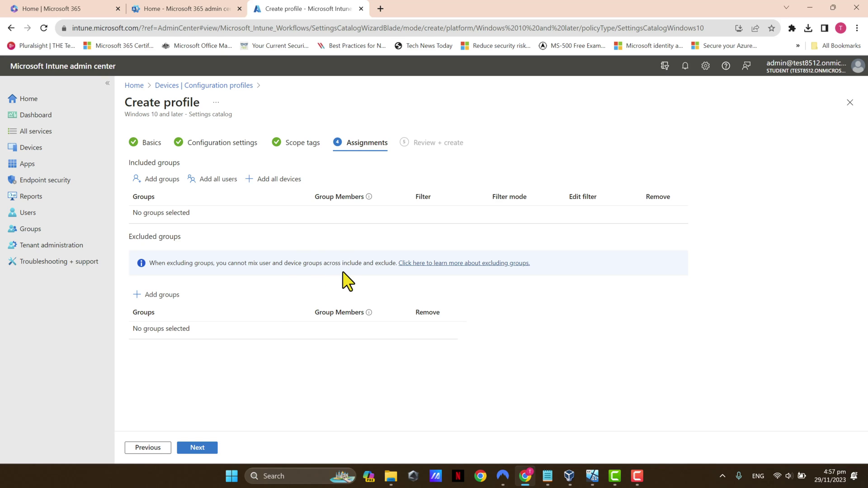
# Step: Assign the profile to All devices, review the summary, then switch to the VirtualBox VM
pyautogui.click(290, 180)
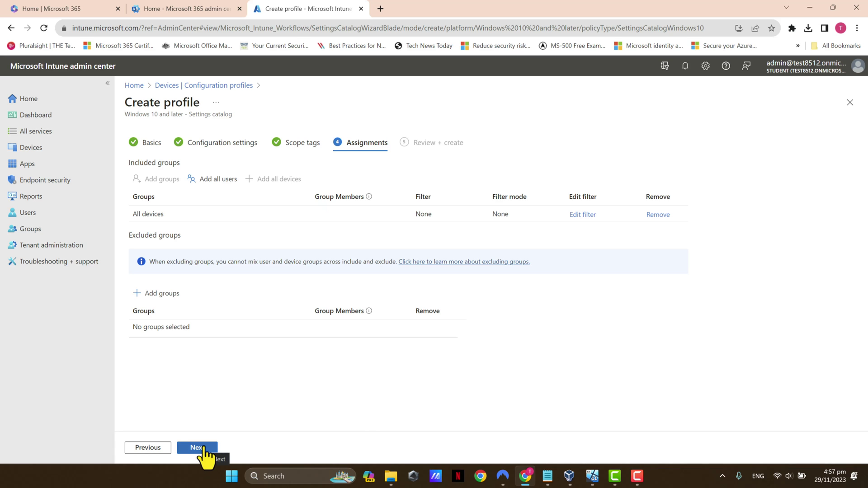
pyautogui.click(203, 447)
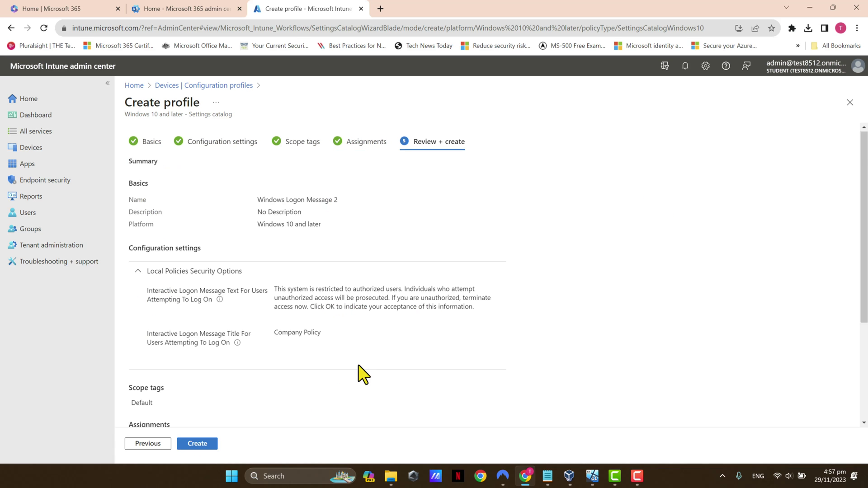
pyautogui.scroll(-3, 357, 371)
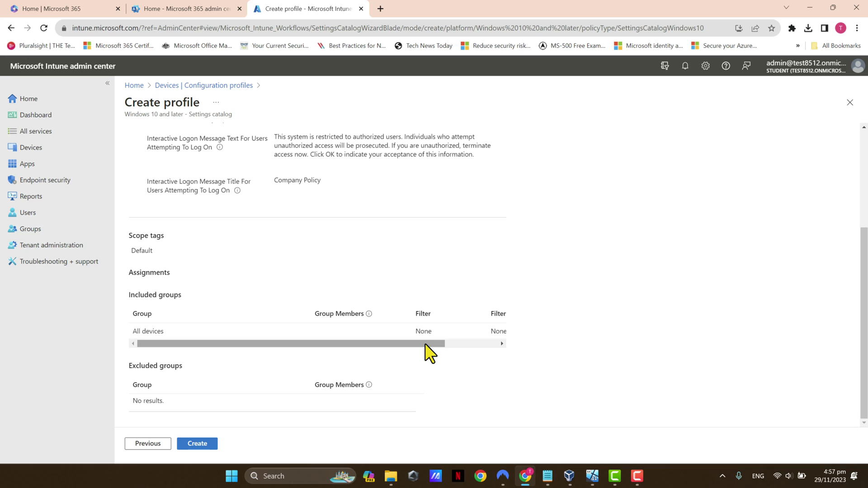
pyautogui.scroll(3, 426, 346)
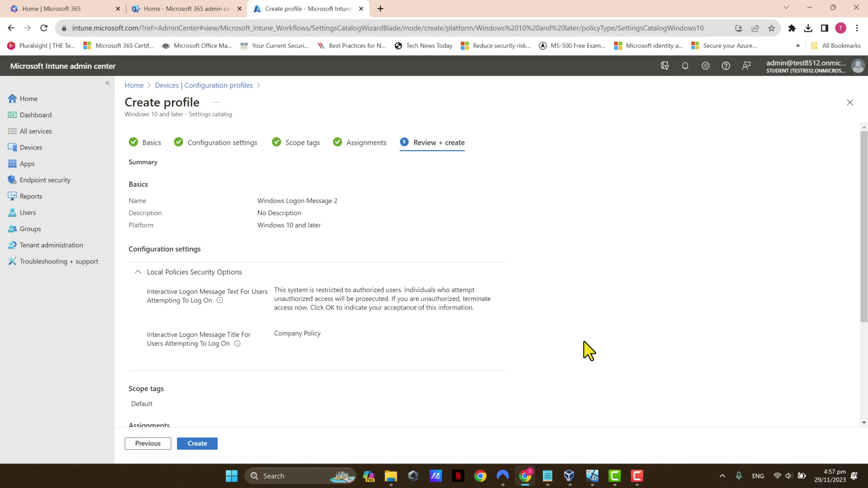
pyautogui.click(593, 476)
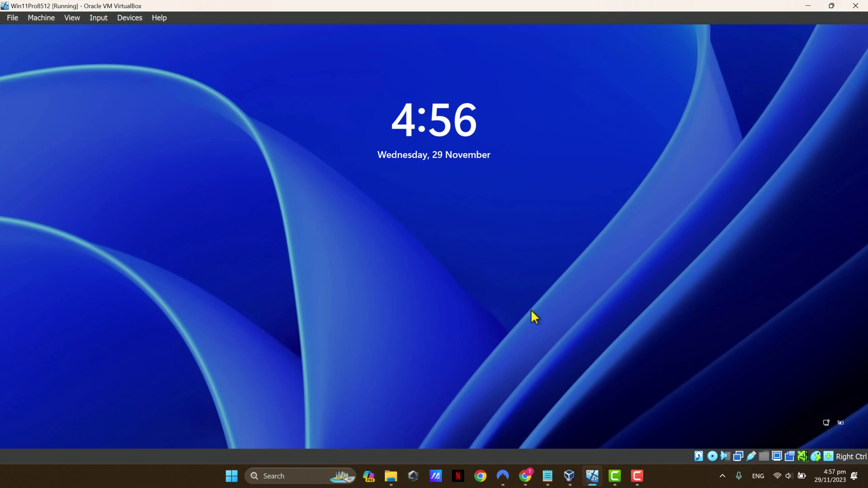
# Step: Dismiss the VM's lock screen to reveal the Company Policy notice
pyautogui.click(389, 238)
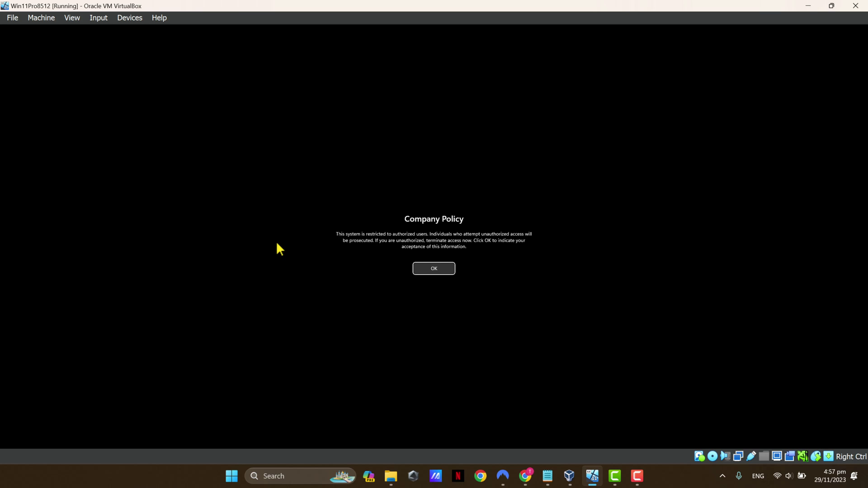
# Step: Acknowledge the Company Policy notice with OK
pyautogui.click(438, 269)
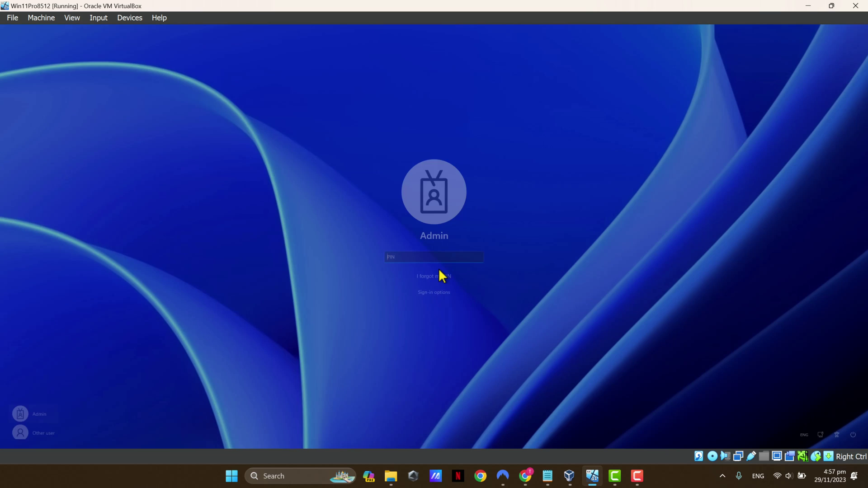